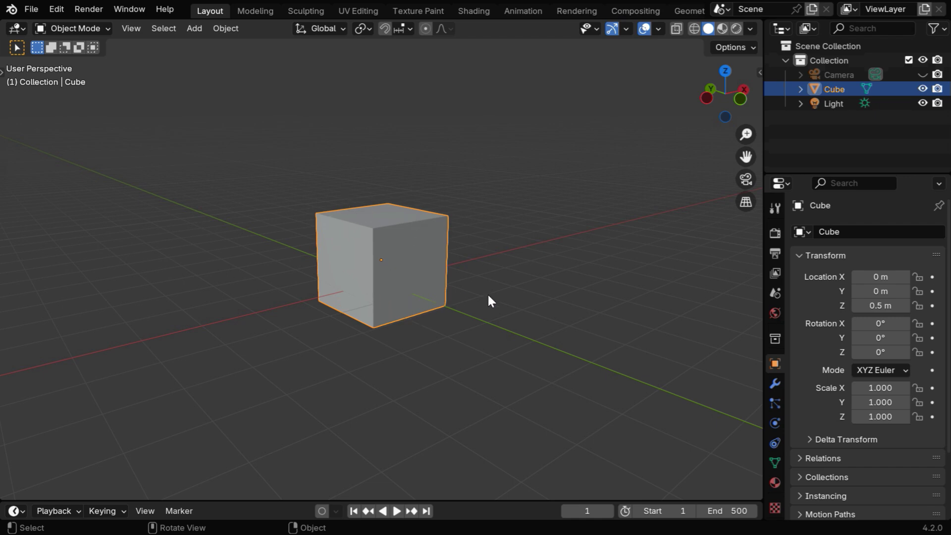
- Add a Geometry Nodes modifier to the cube and assign it the Countdown Nodes group
left_click(775, 383)
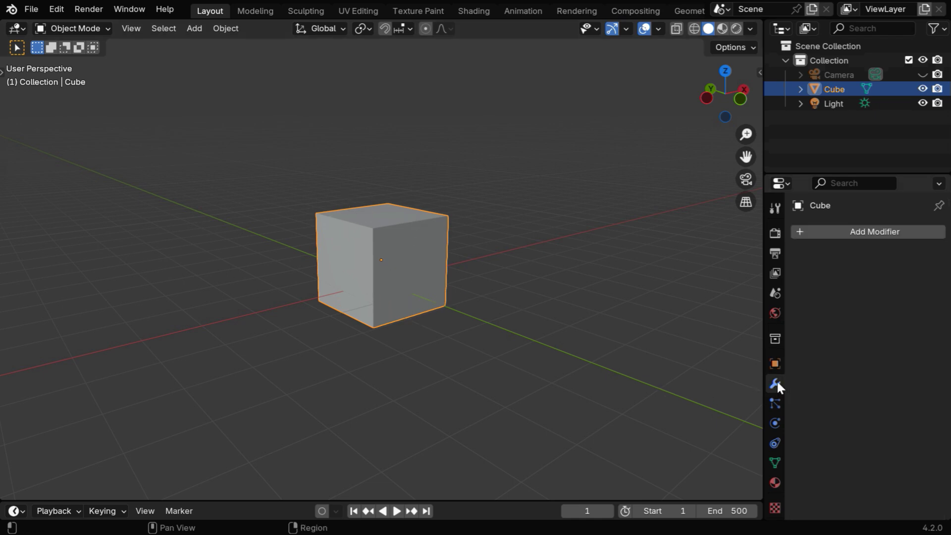
left_click(847, 231)
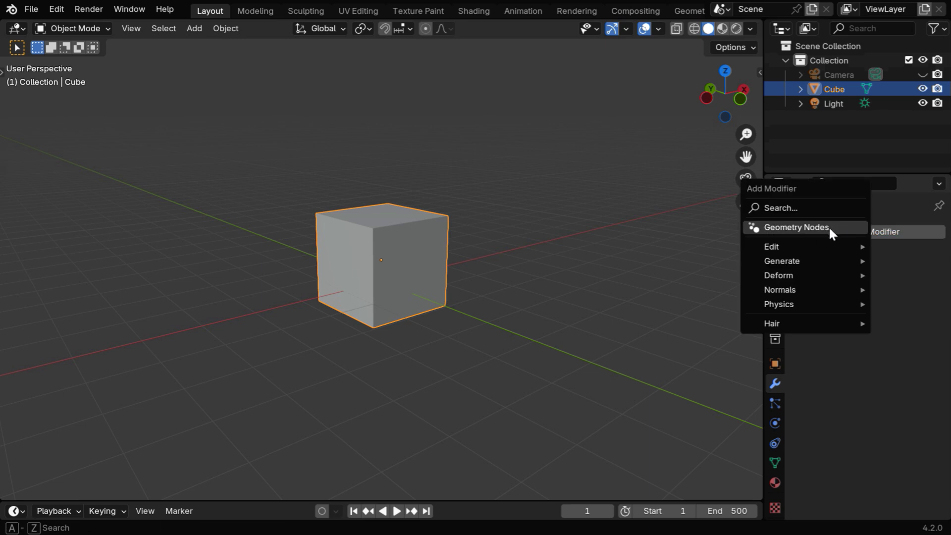
left_click(828, 227)
left_click(808, 278)
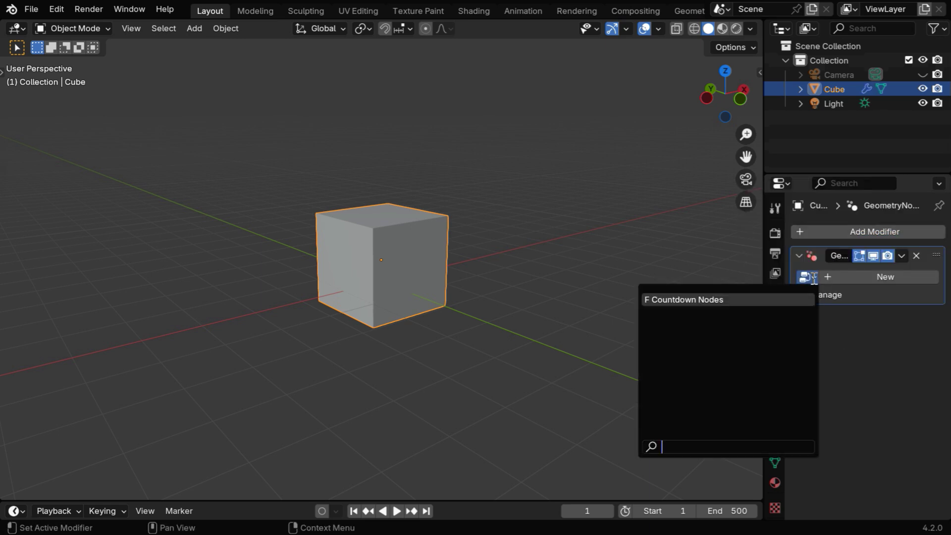
left_click(714, 299)
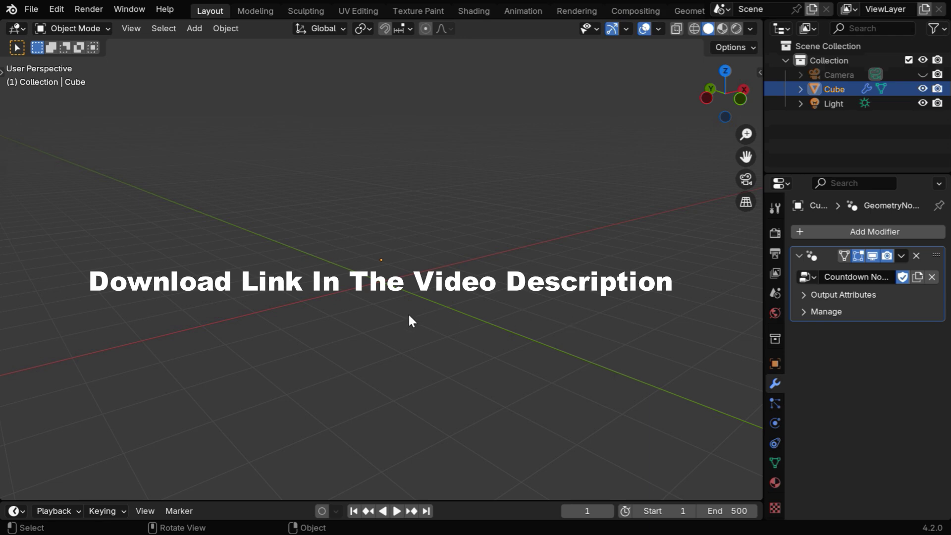
- Turn the main area into a Geometry Node Editor framed on the Hour, Minute, Second and Frames Per Sec inputs
left_click(22, 33)
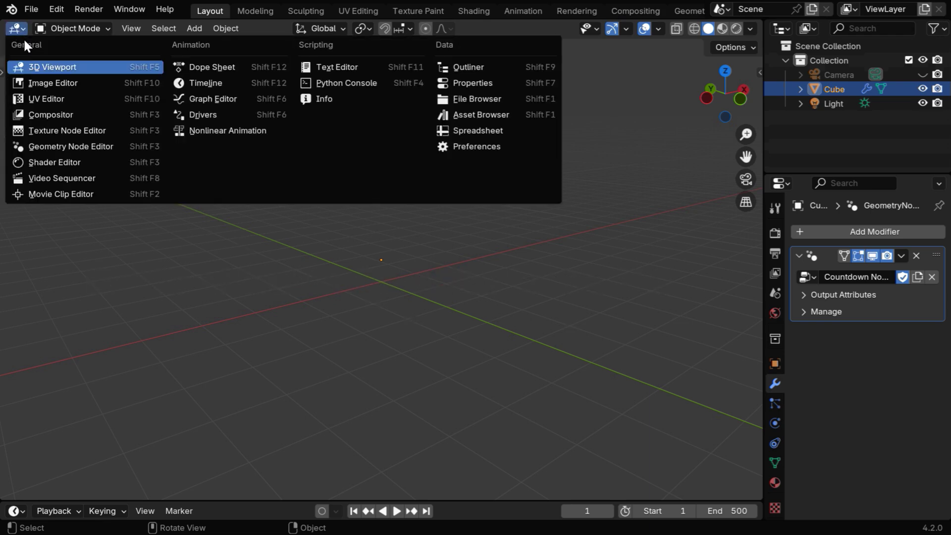
left_click(57, 147)
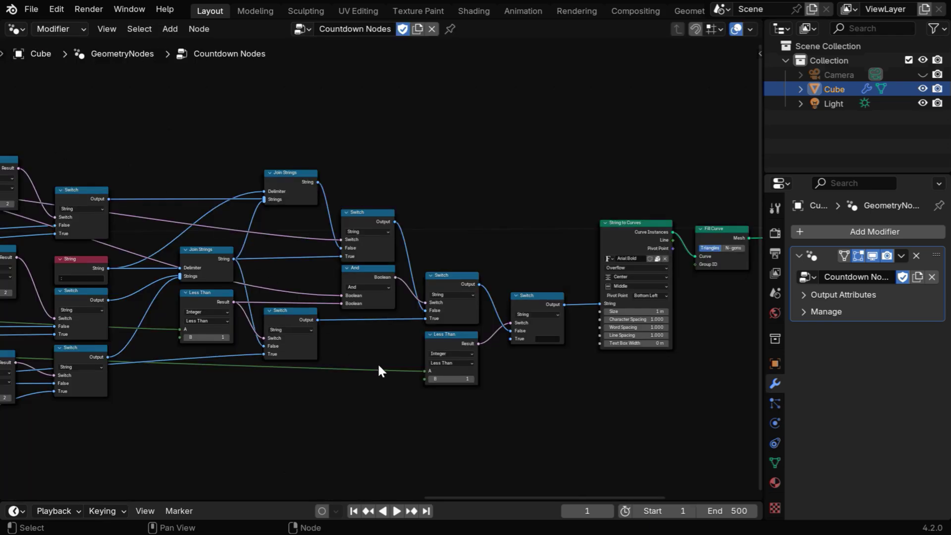
middle_click_drag(172, 392, 56, 389)
middle_click_drag(207, 350, 195, 305, "ctrl")
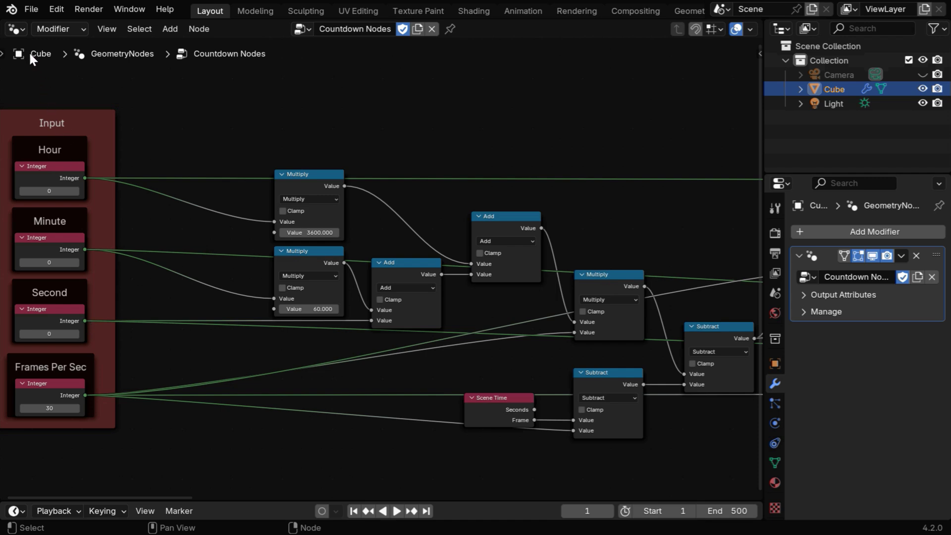
- Restore the main area to the 3D Viewport and split off a second area on the left
left_click(18, 28)
left_click(34, 63)
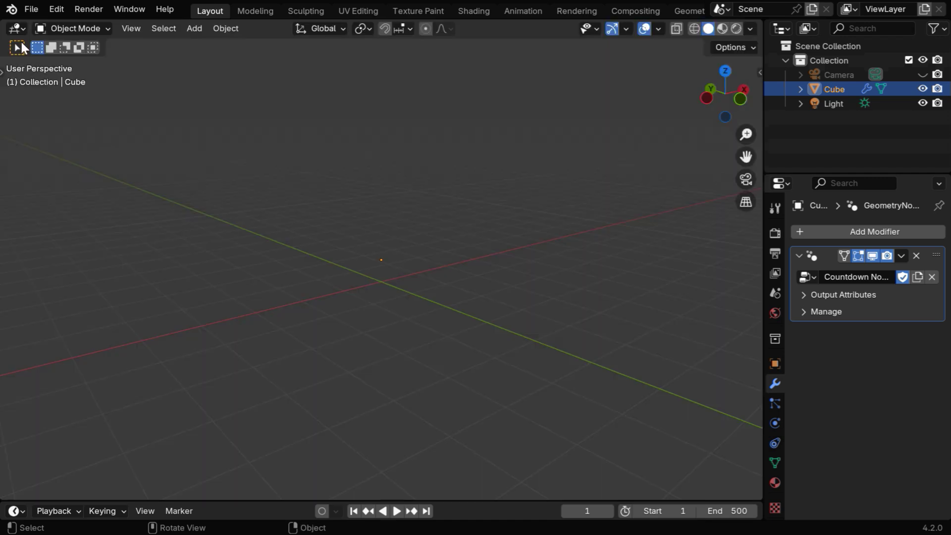
left_click_drag(3, 23, 183, 48)
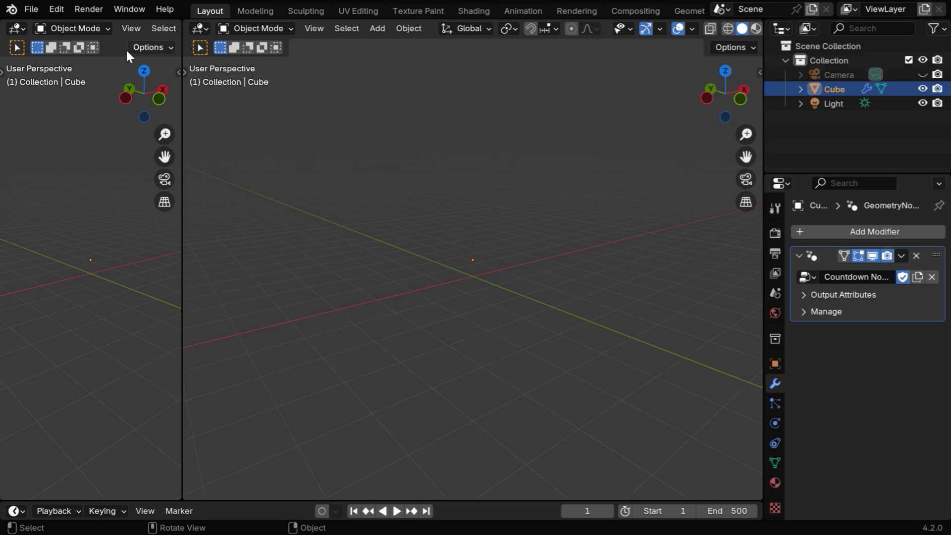
- Make the left area a Geometry Node Editor showing the Countdown Nodes Input frame
left_click(19, 28)
left_click(49, 146)
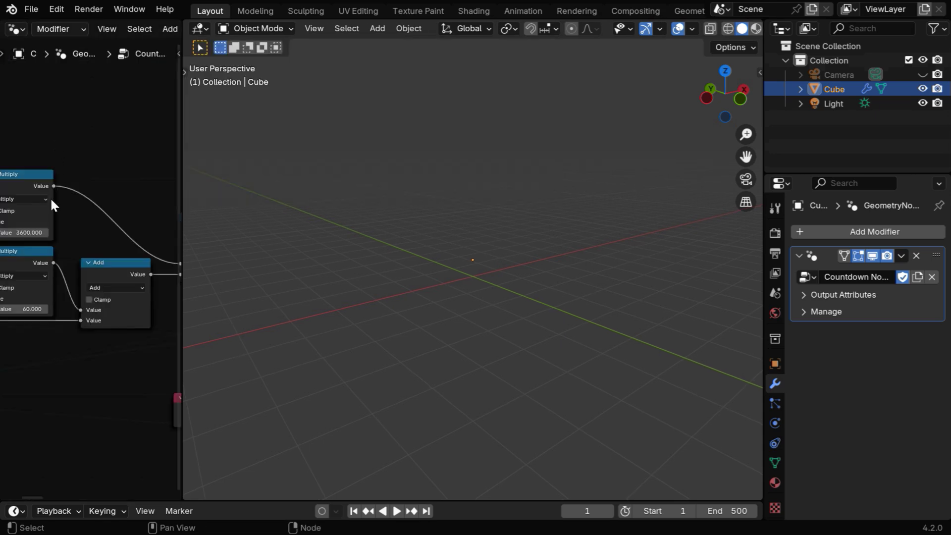
middle_click_drag(21, 251, 164, 270)
- Set the Second input to 6 and view the resulting 3D '6' numeral head-on, zoomed in
scroll(165, 297, "up", 3)
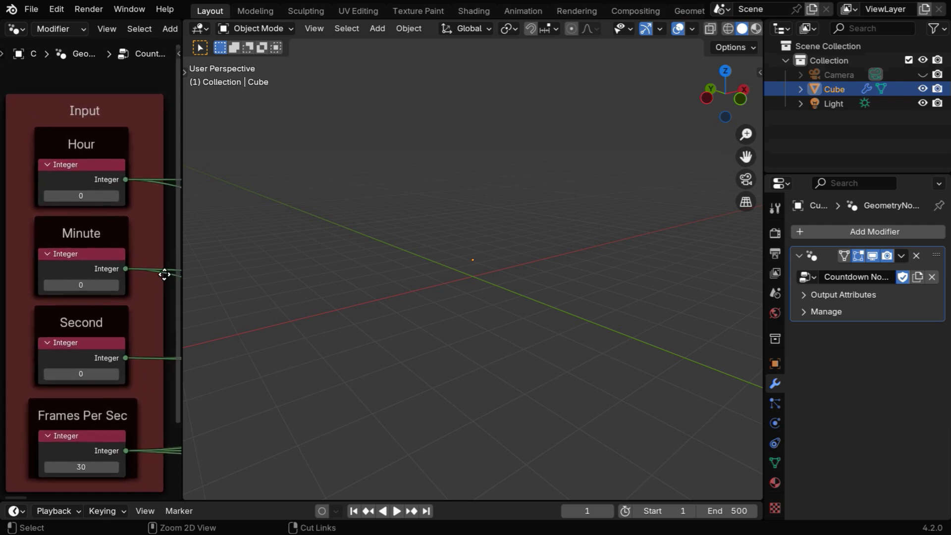
middle_click_drag(479, 279, 426, 320)
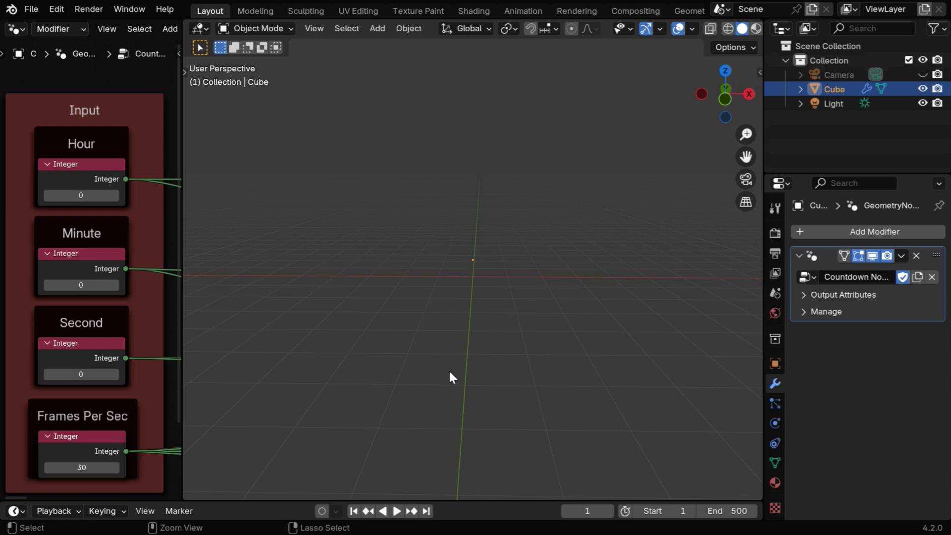
middle_click_drag(450, 376, 429, 253)
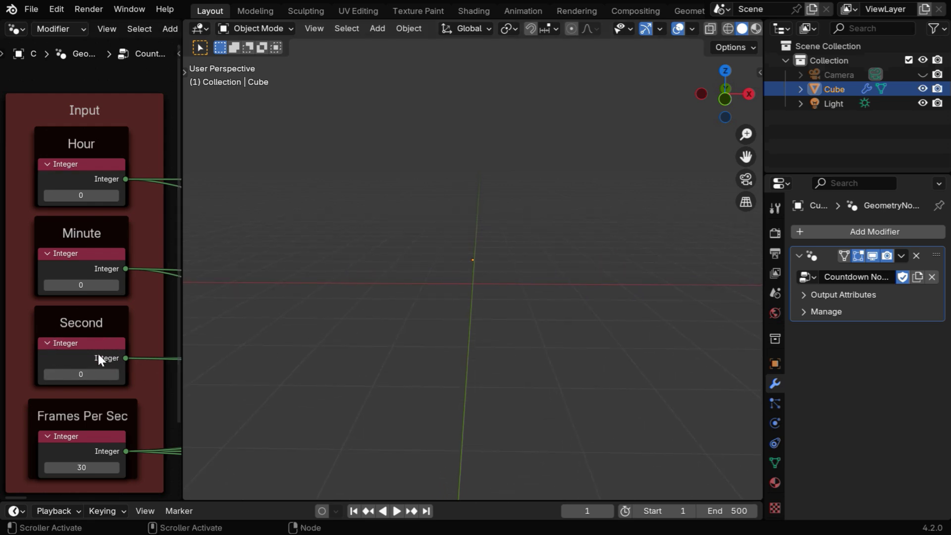
left_click(86, 377)
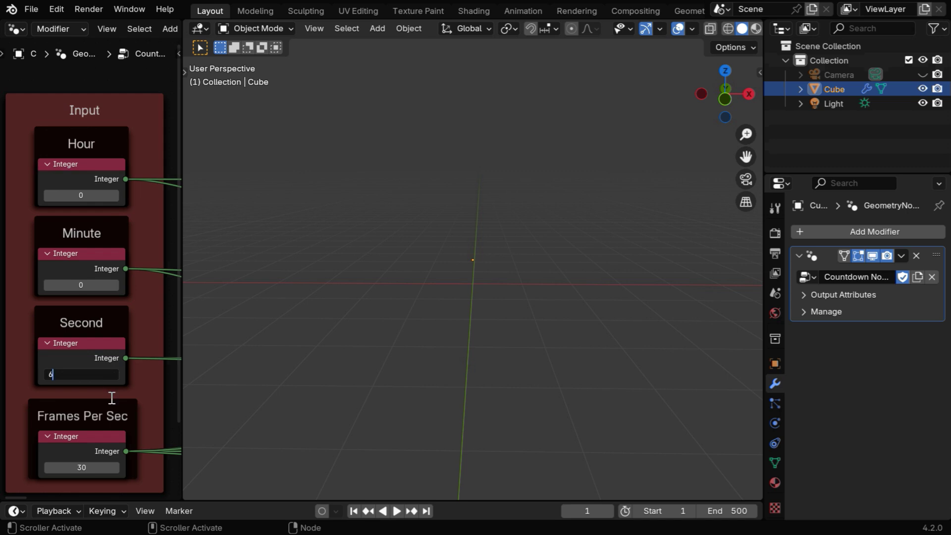
key("Return")
middle_click_drag(516, 320, 528, 235, "ctrl")
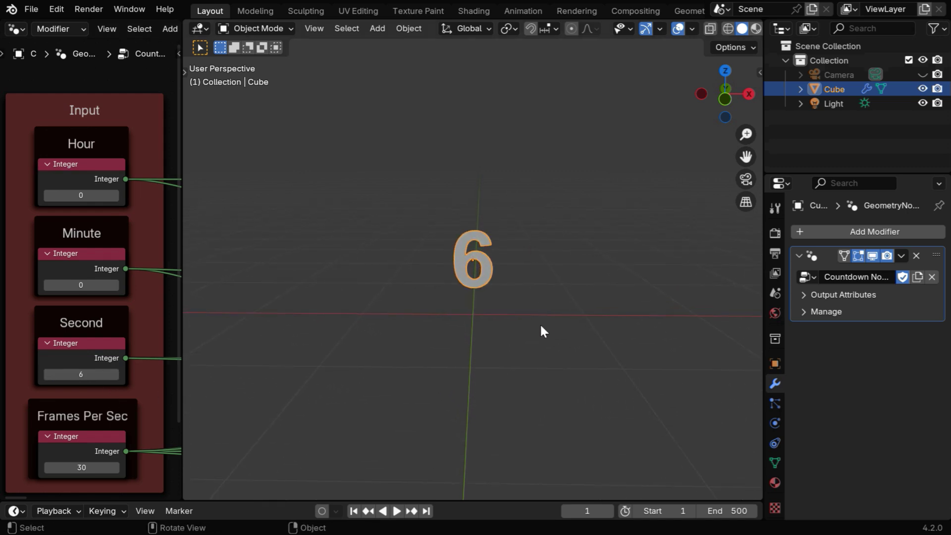
scroll(732, 29, "down", 3)
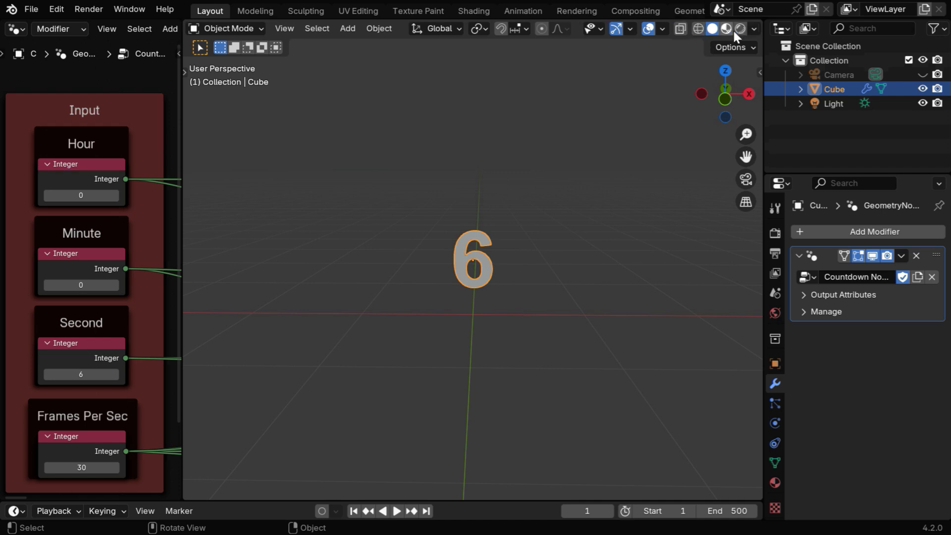
- Switch to rendered shading, set Frames Per Sec to 24, and play the countdown from 6 to 0
left_click(738, 28)
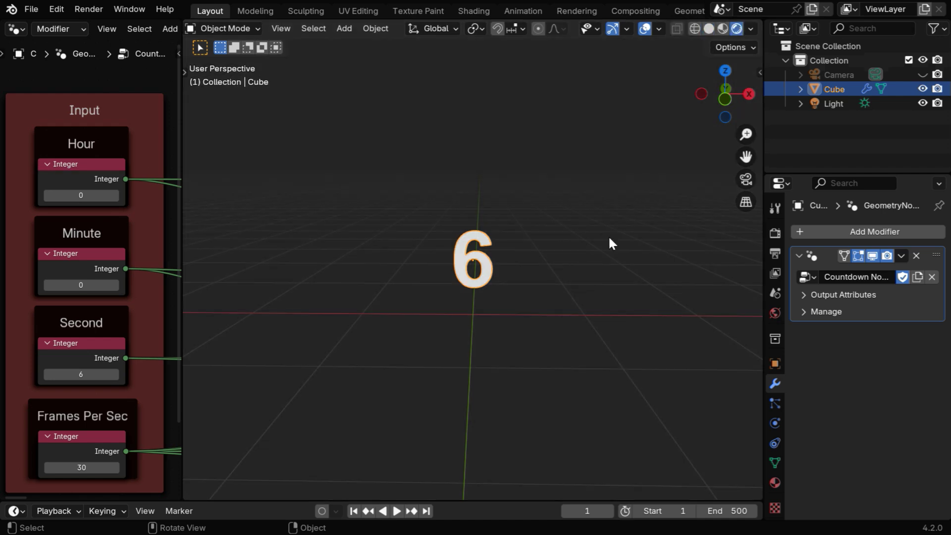
left_click(553, 347)
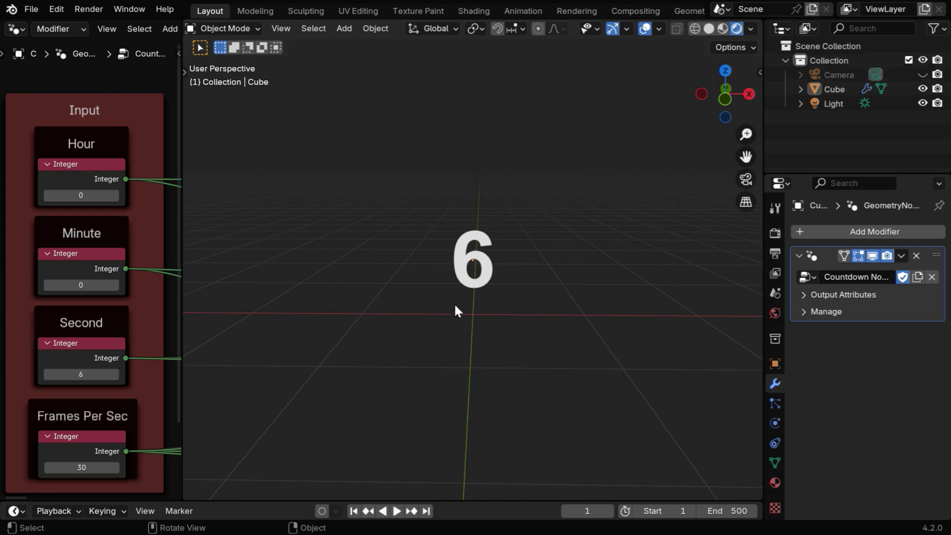
left_click(98, 468)
type("24")
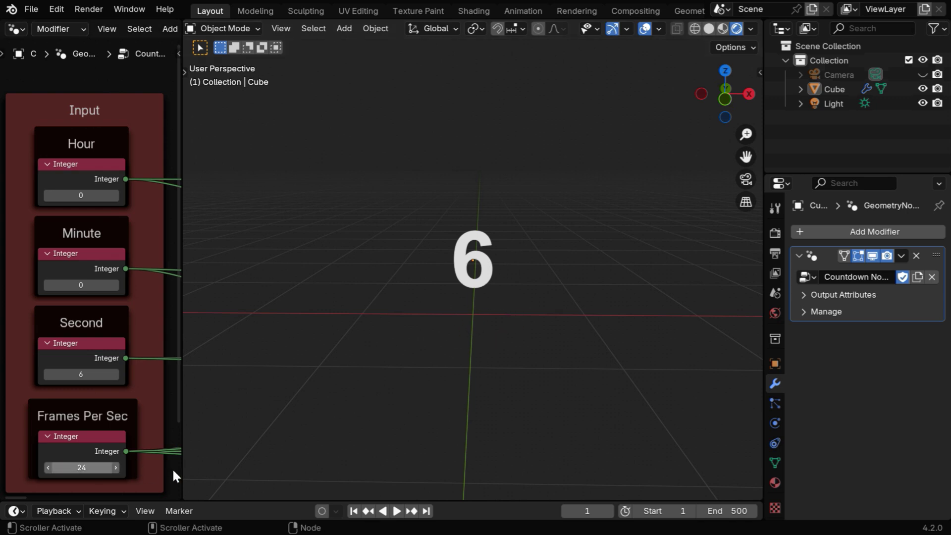
key("Return")
left_click(396, 511)
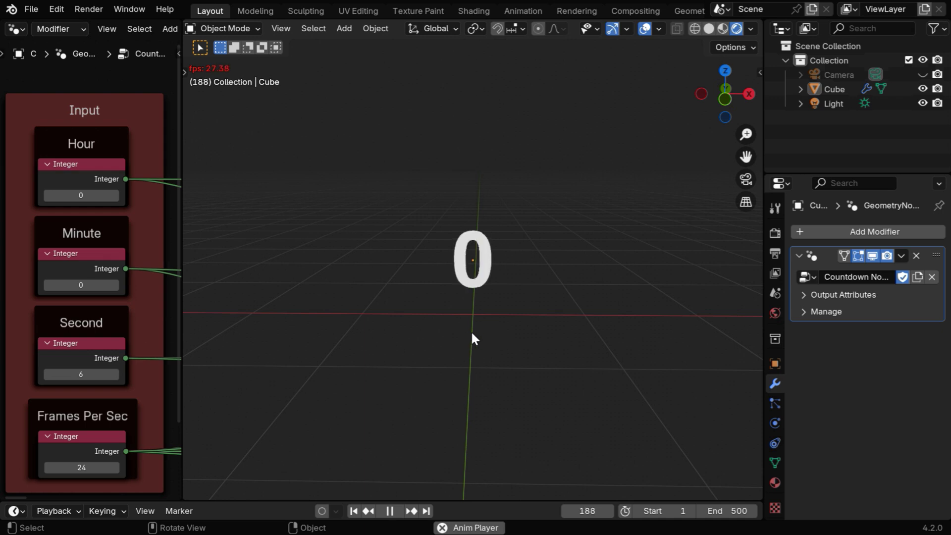
left_click(391, 511)
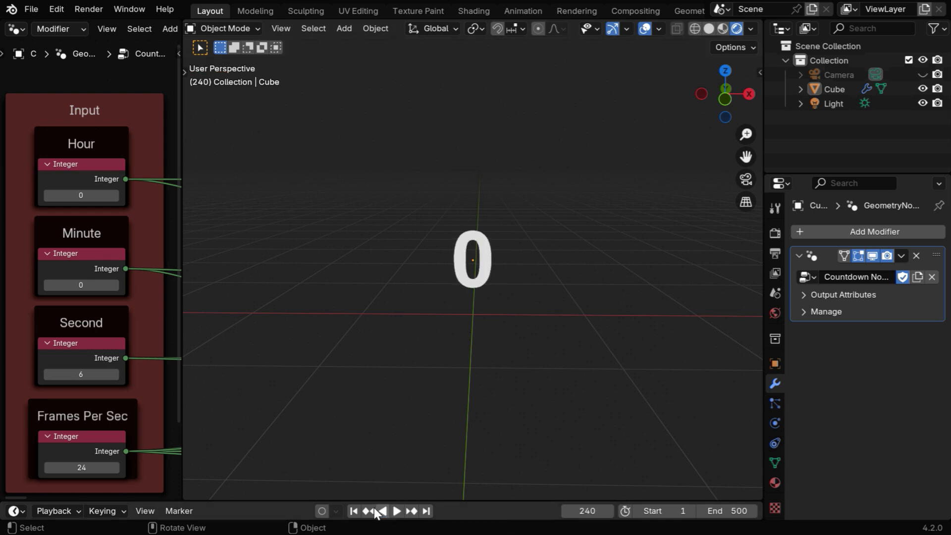
- Rewind to frame 1 and raise the Minute input to 1
left_click(354, 511)
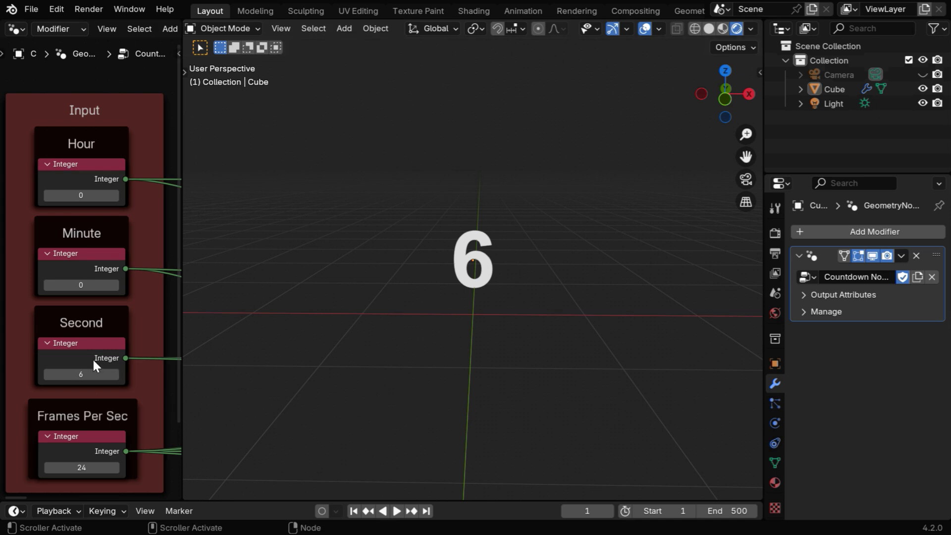
left_click(115, 284)
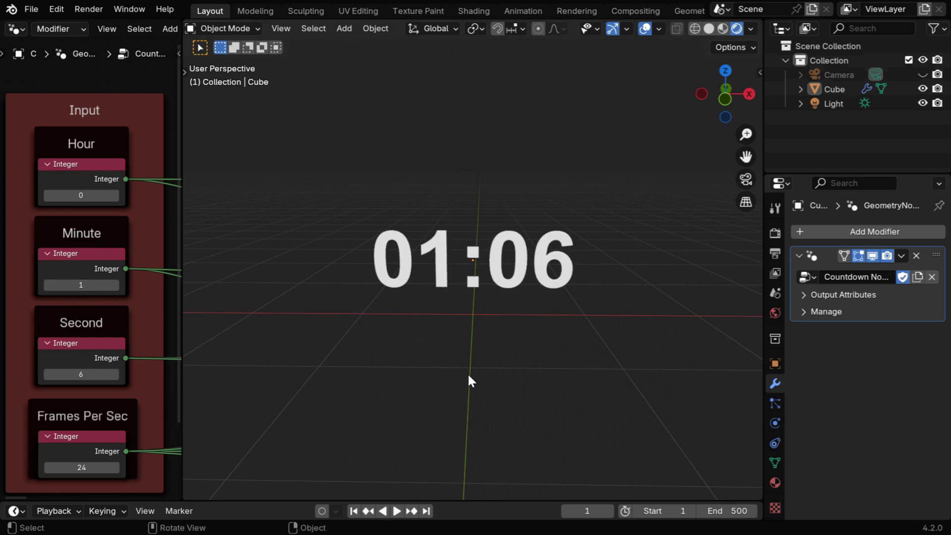
middle_click_drag(461, 395, 480, 385)
- Play the 01:01:06 countdown briefly, then stop and rewind to frame 1
left_click(396, 511)
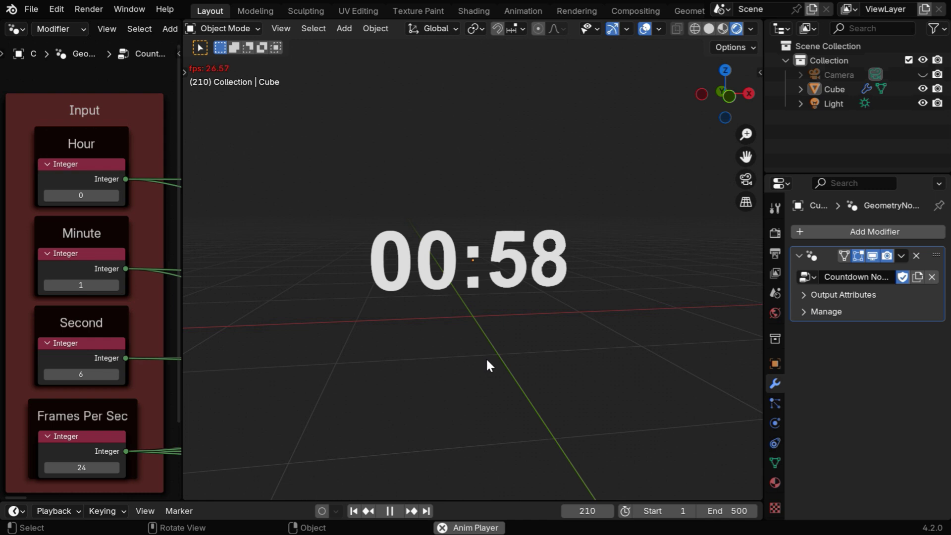
left_click(390, 510)
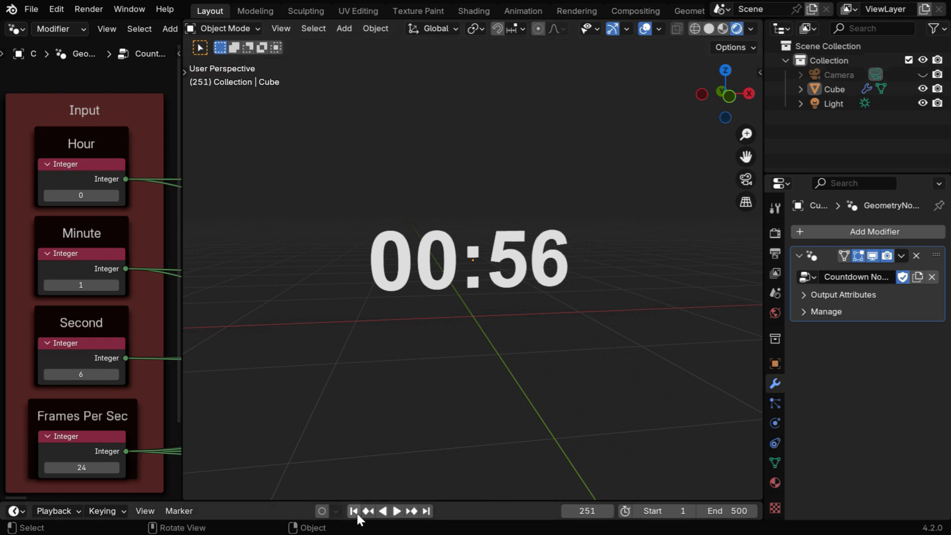
left_click(353, 511)
- Raise Hour to 2 so the timer reads 02:01:06, and expand the modifier's Output Attributes
left_click(115, 195)
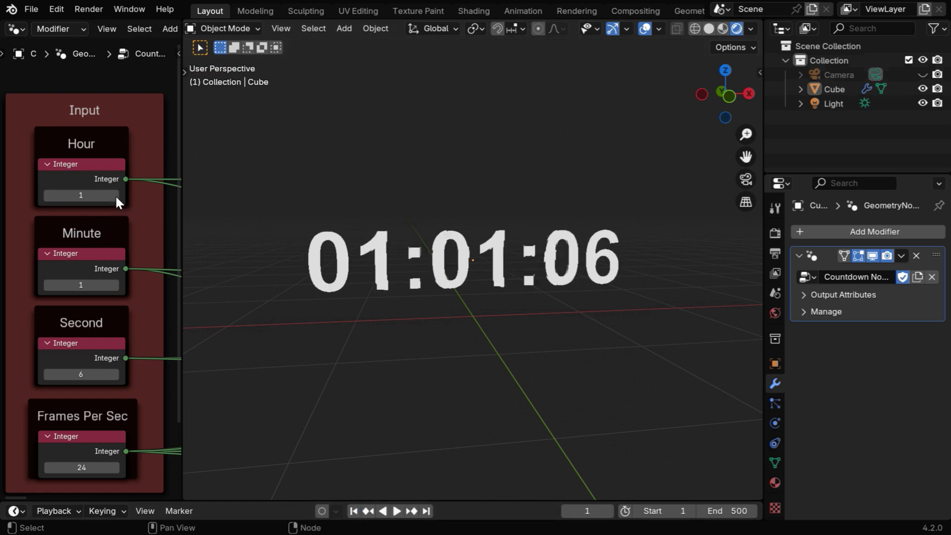
left_click(115, 195)
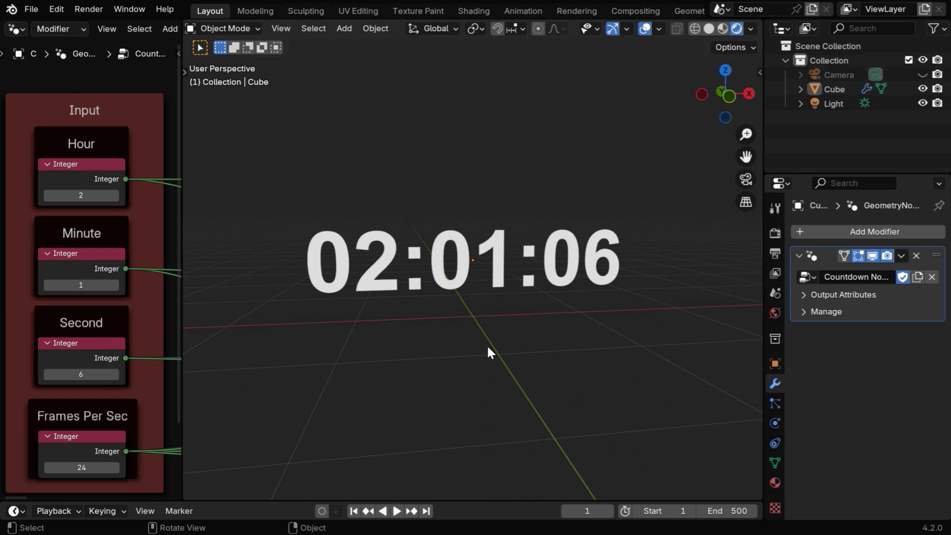
left_click(800, 296)
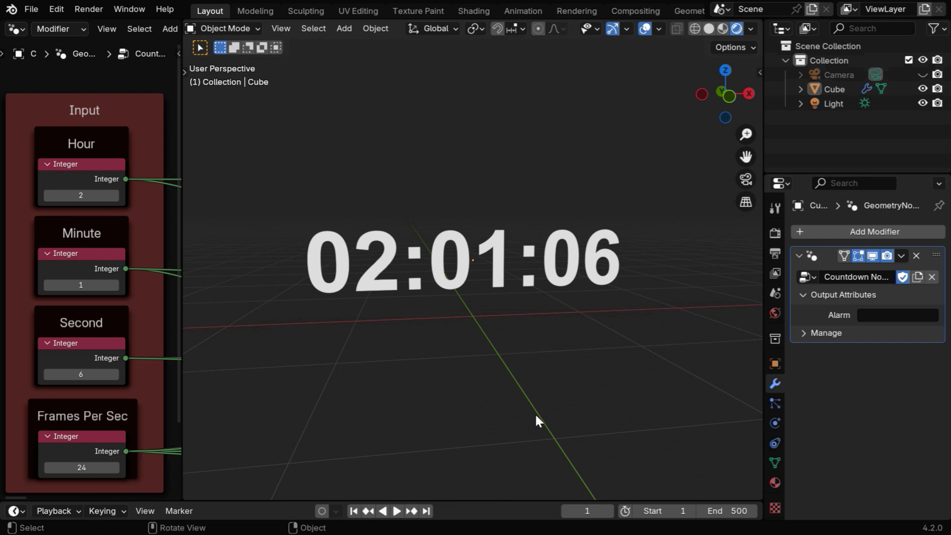
- Make the enlarged lower area a Shader Editor and test Mix Shader Fac at 1 (red), then 0
left_click_drag(537, 500, 514, 303)
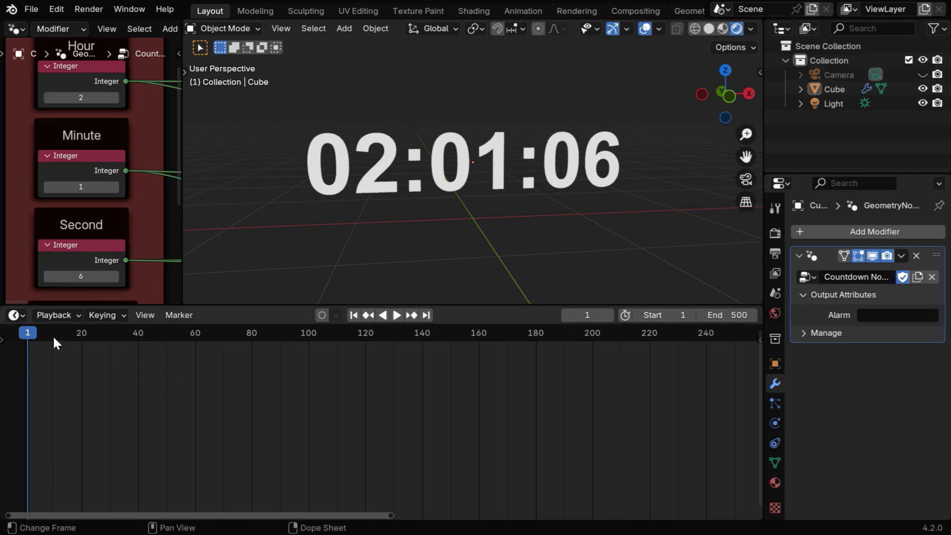
left_click(15, 315)
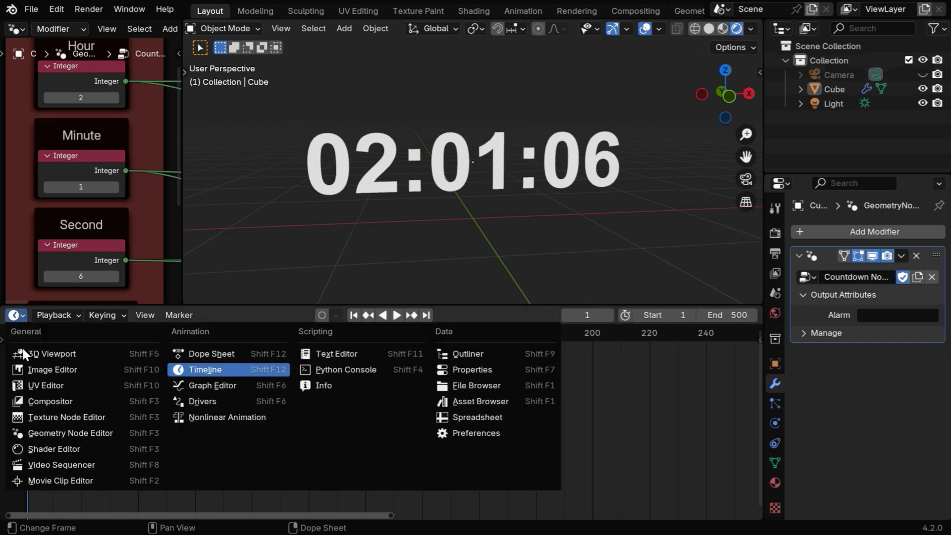
left_click(51, 450)
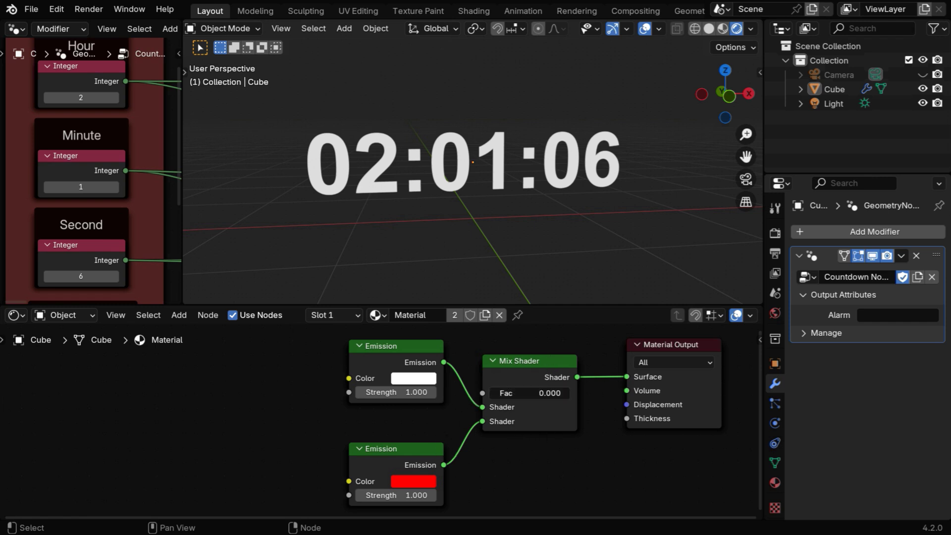
left_click_drag(502, 395, 570, 394)
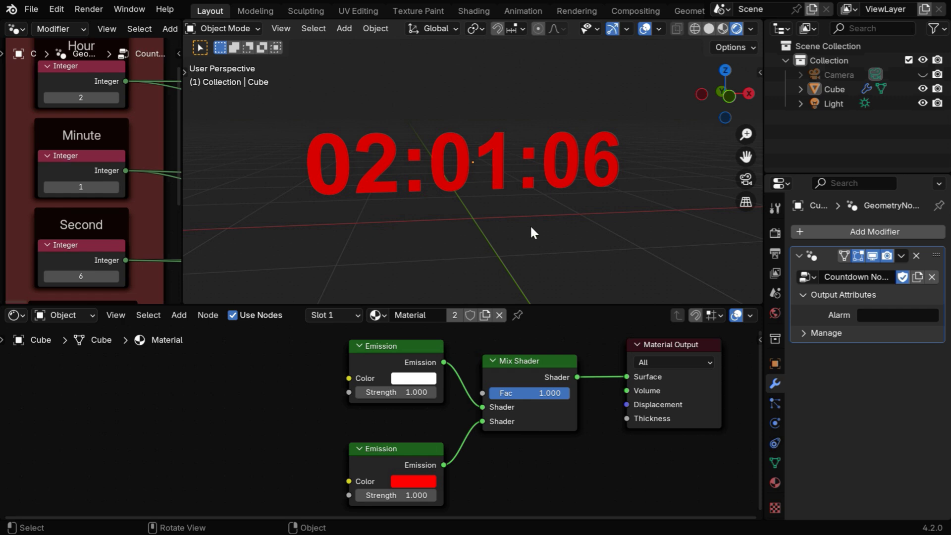
left_click_drag(509, 396, 490, 395)
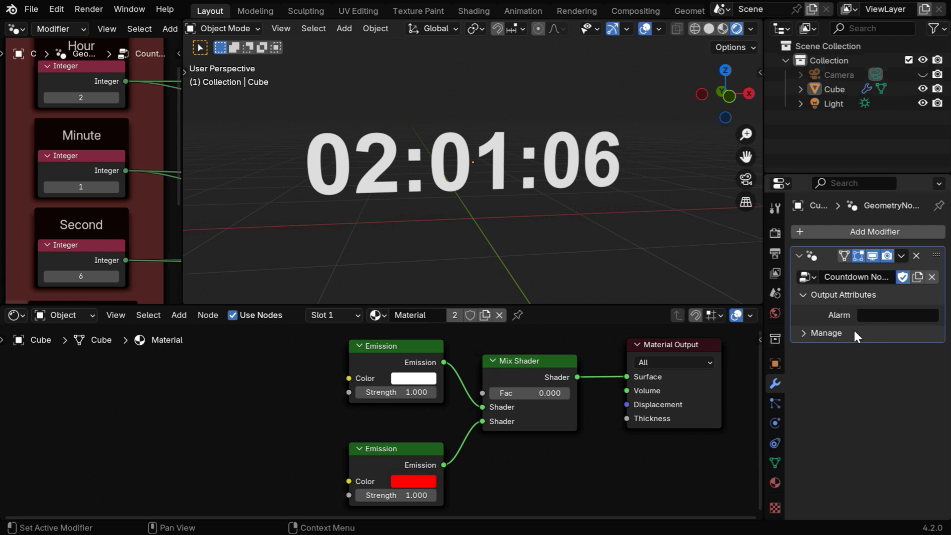
- Name the modifier's Alarm output attribute 'Abcd'
left_click(879, 317)
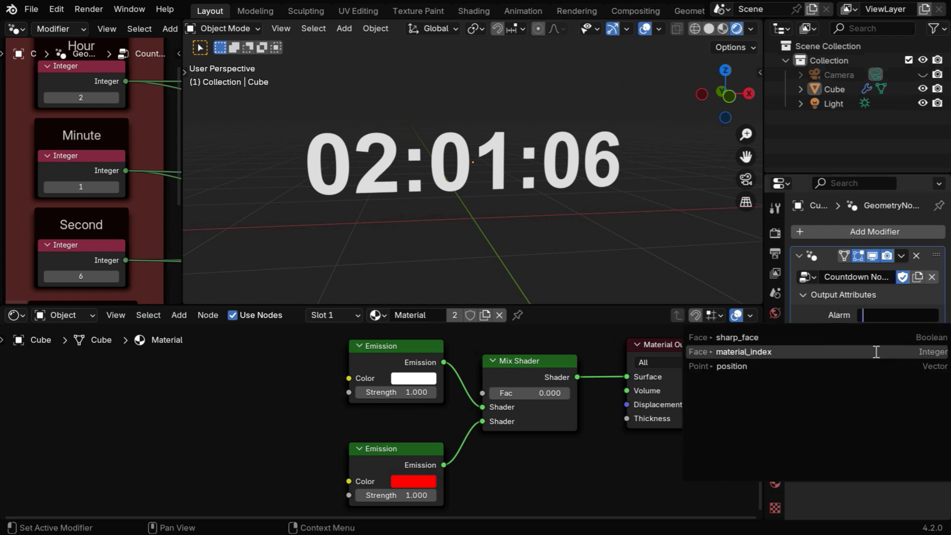
type("Abcd")
key("Return")
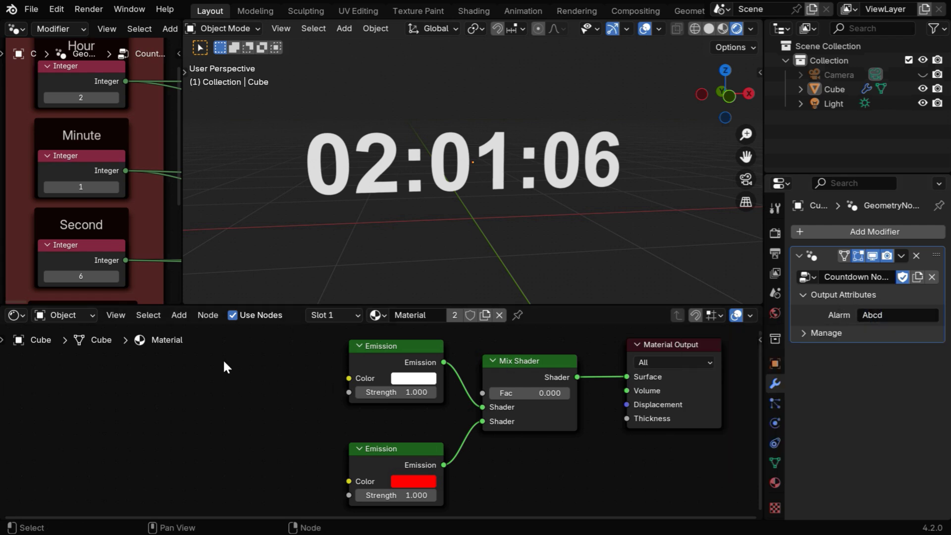
- Add an Attribute node named 'Abcd' and connect its Fac to the Mix Shader's Fac
left_click(179, 317)
mouse_move(188, 335)
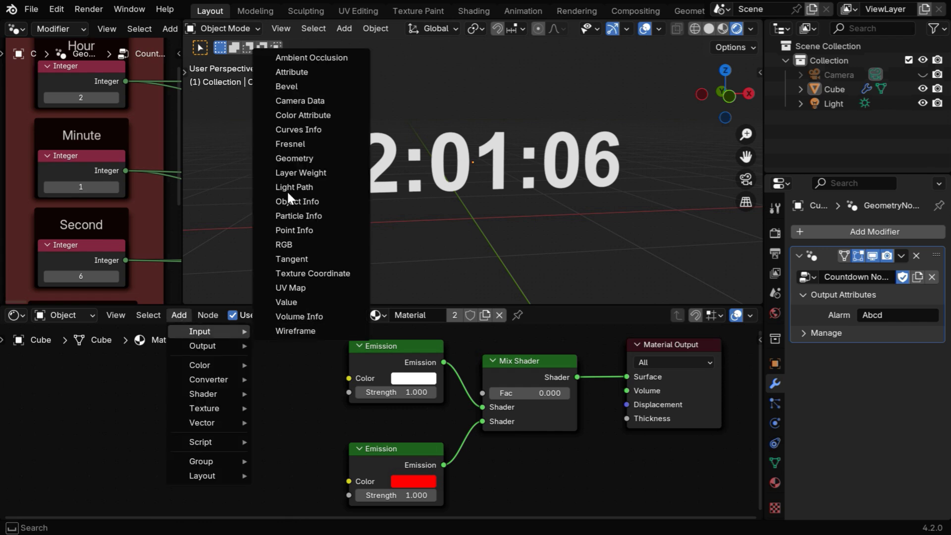
left_click(301, 73)
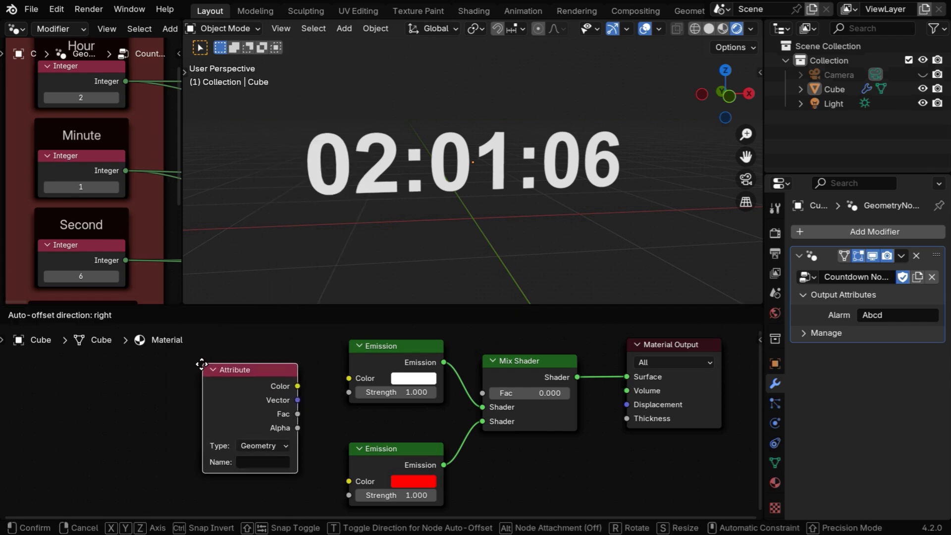
left_click(200, 371)
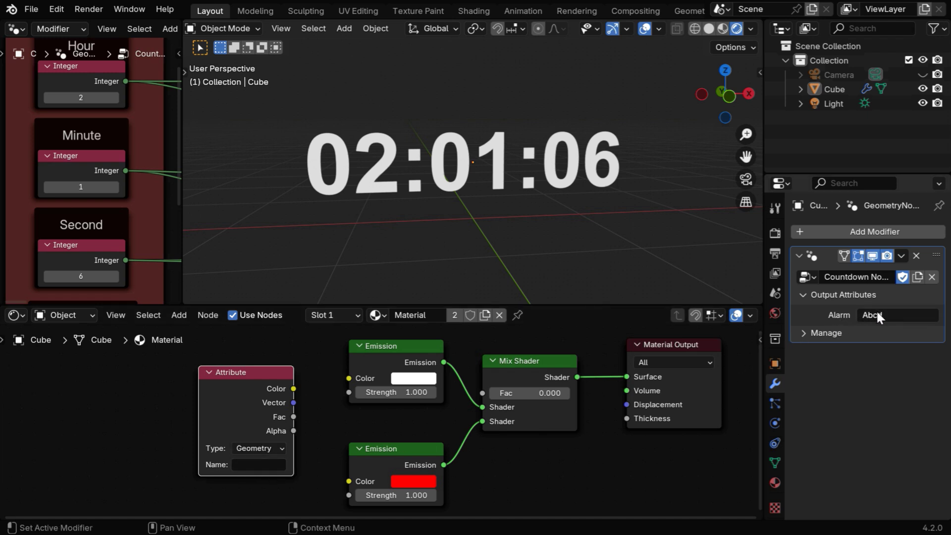
left_click(259, 466)
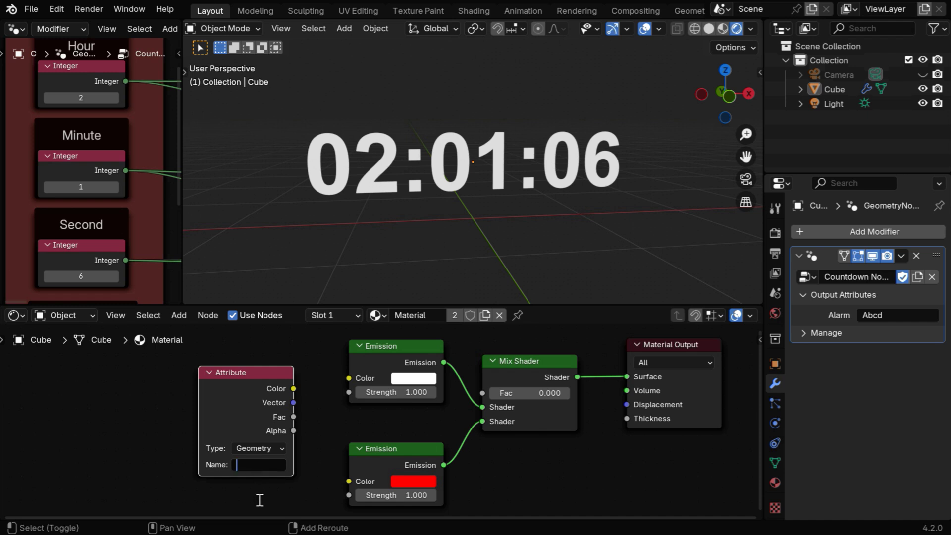
type("Abcd")
key("Return")
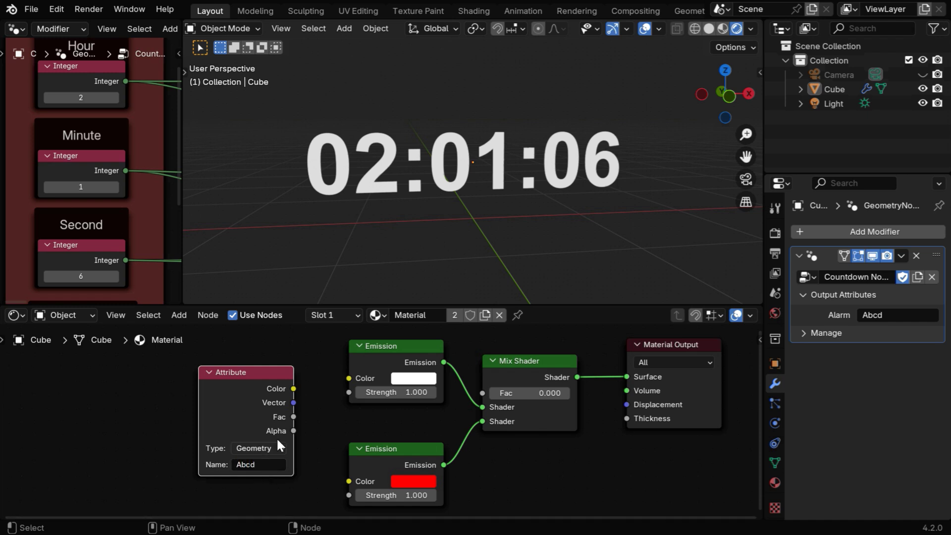
left_click_drag(294, 417, 485, 395)
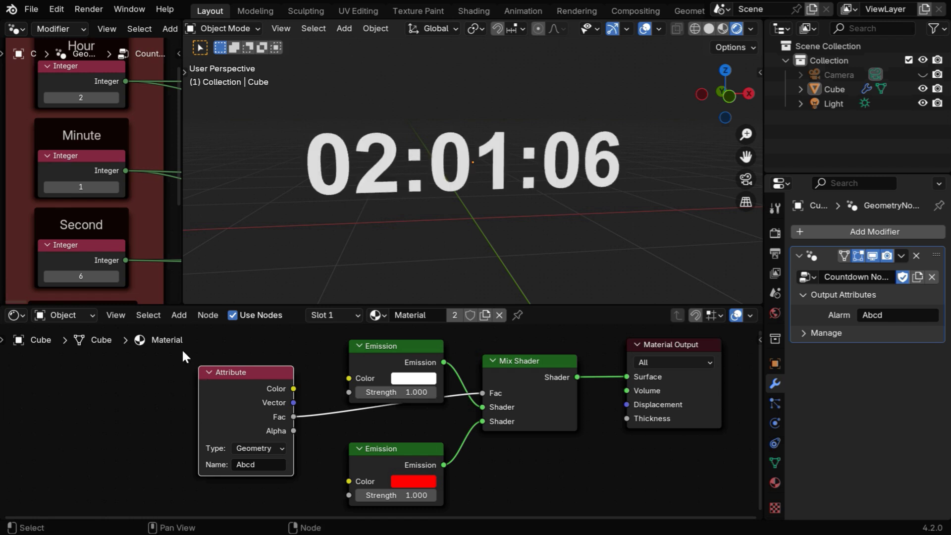
- Set the Hour and Minute inputs to 0, leaving a 6-second countdown
left_click(49, 97)
left_click(49, 97)
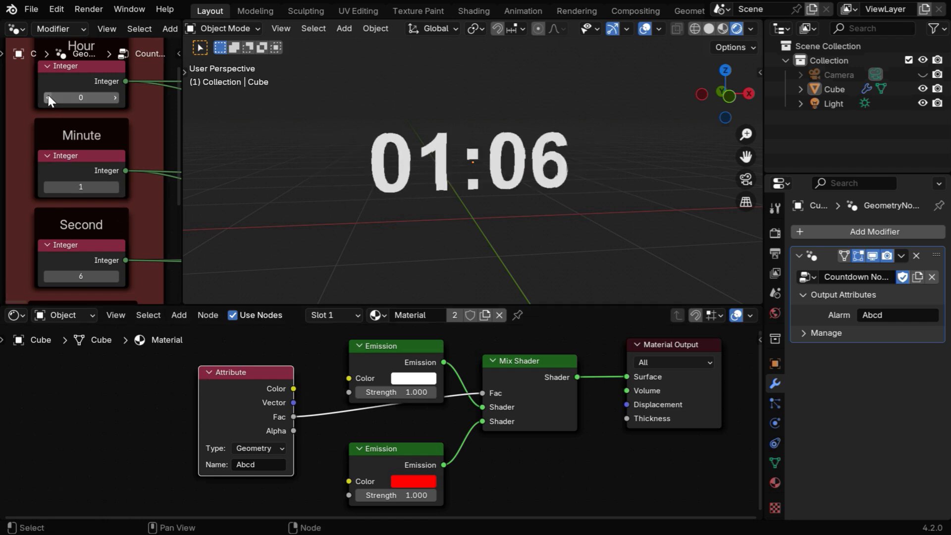
left_click(49, 187)
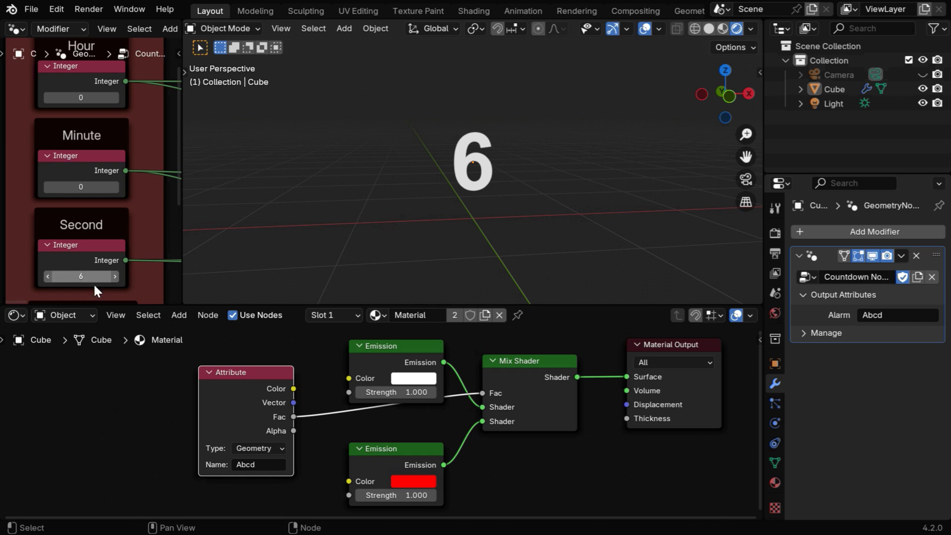
- Play the countdown to 0 to see the numeral turn red, then enlarge the 3D viewport
key("space")
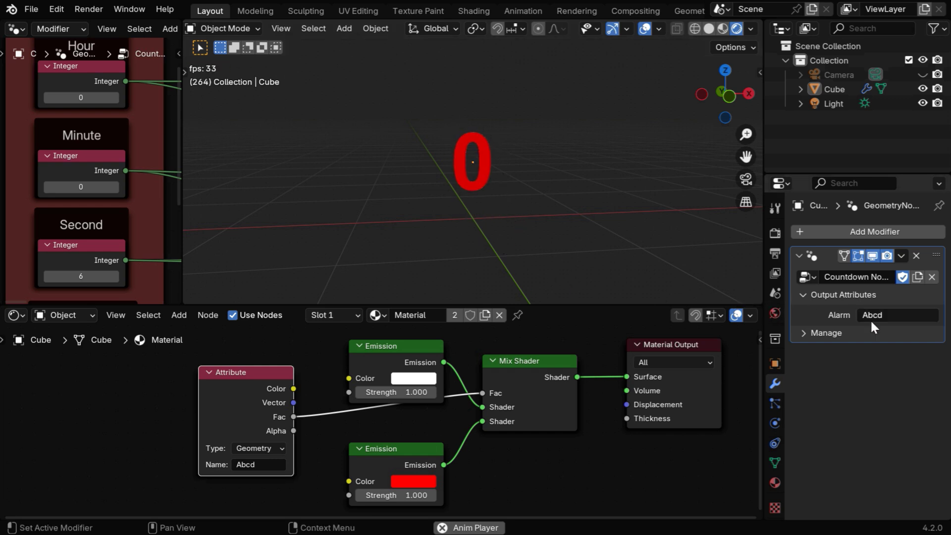
key("space")
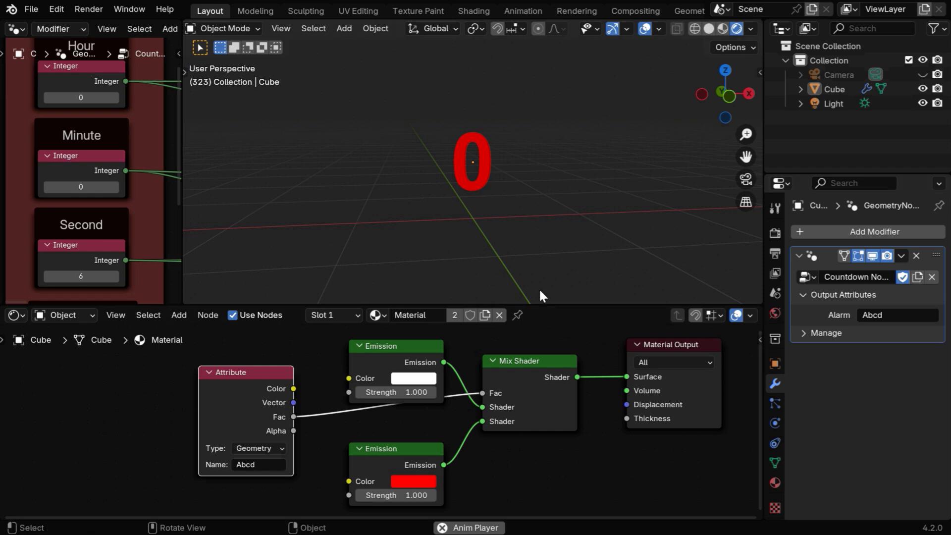
left_click_drag(544, 304, 544, 501)
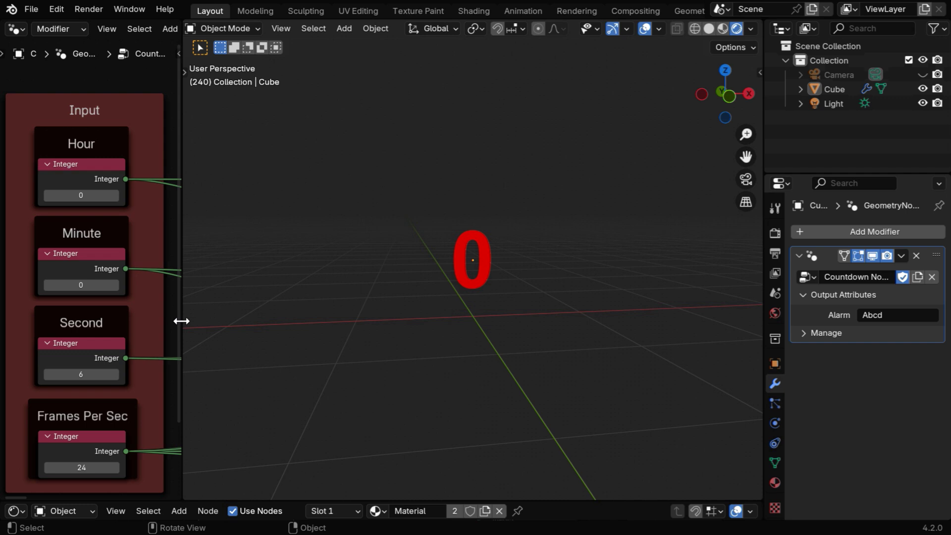
- Widen the node editor and zoom out to show the Multiply, Subtract, Switch and Divide nodes
left_click_drag(181, 321, 677, 321)
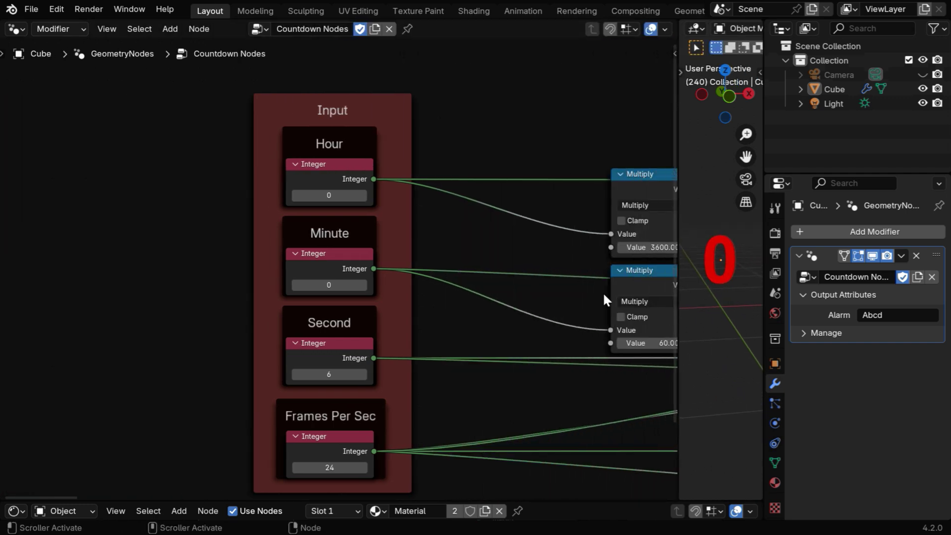
scroll(605, 299, "down", 2)
middle_click_drag(600, 293, 673, 285)
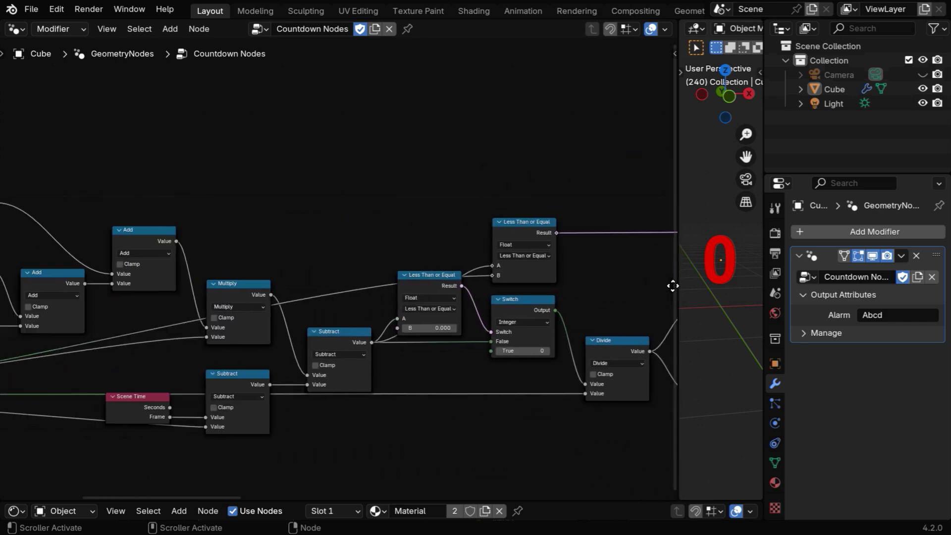